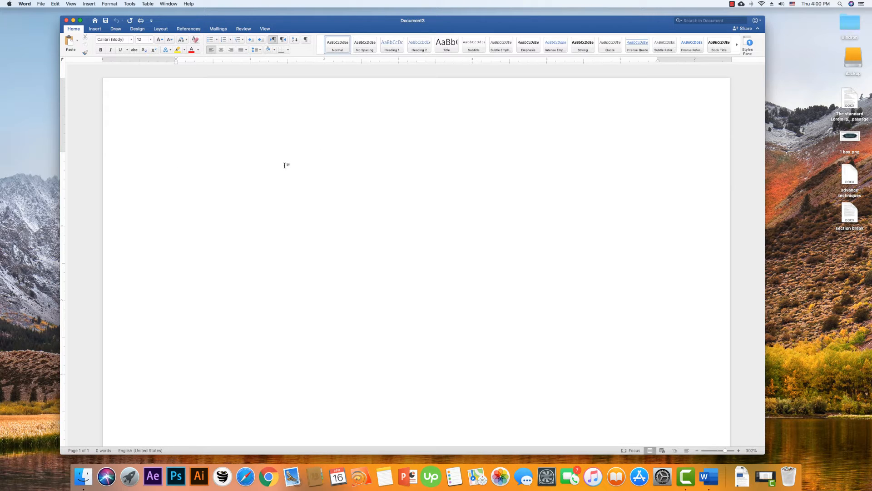
Fill the blank document with sample text using =rand(2,3) and show the formatting marks
text(=rand(2,3))
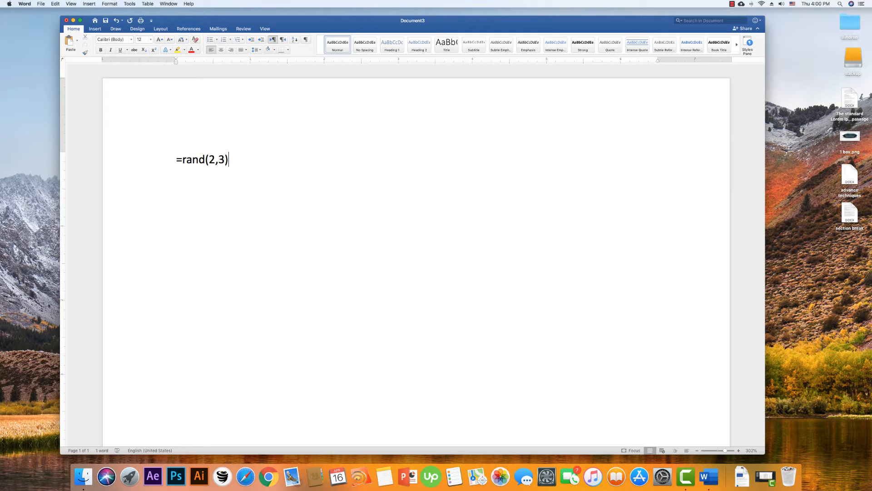
key(Return)
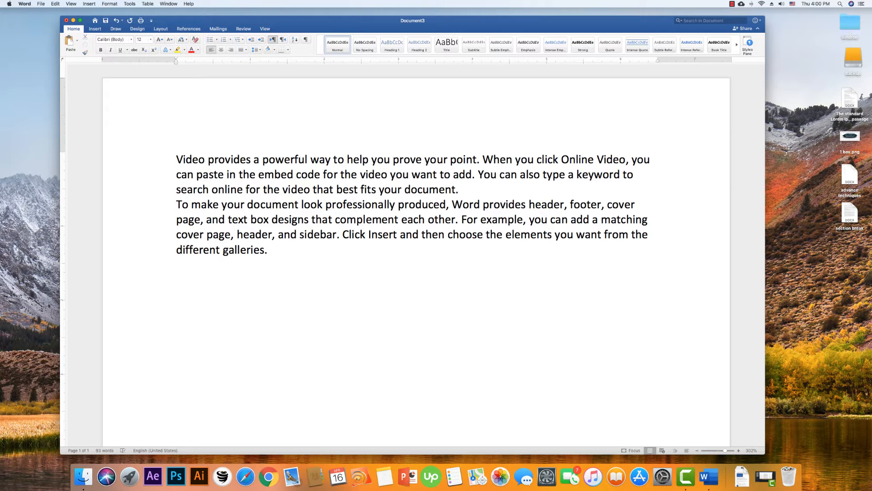
click(307, 40)
Insert a continuous section break after the two sample paragraphs
click(162, 29)
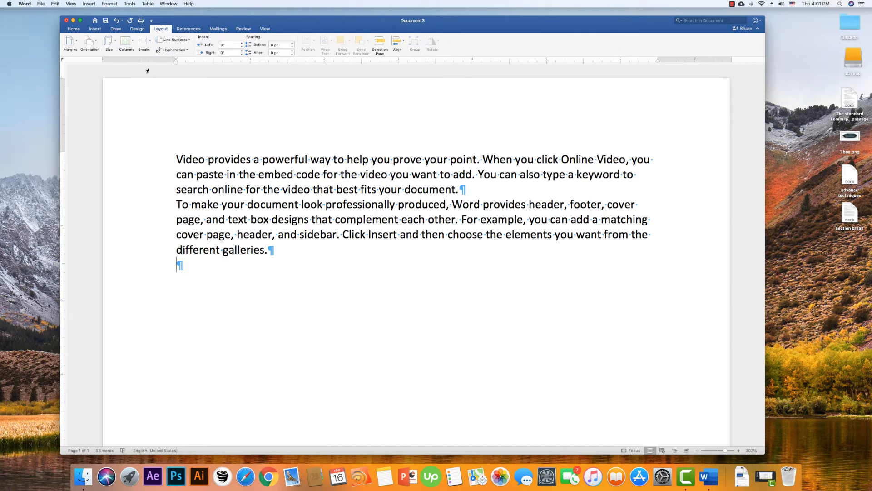
click(149, 43)
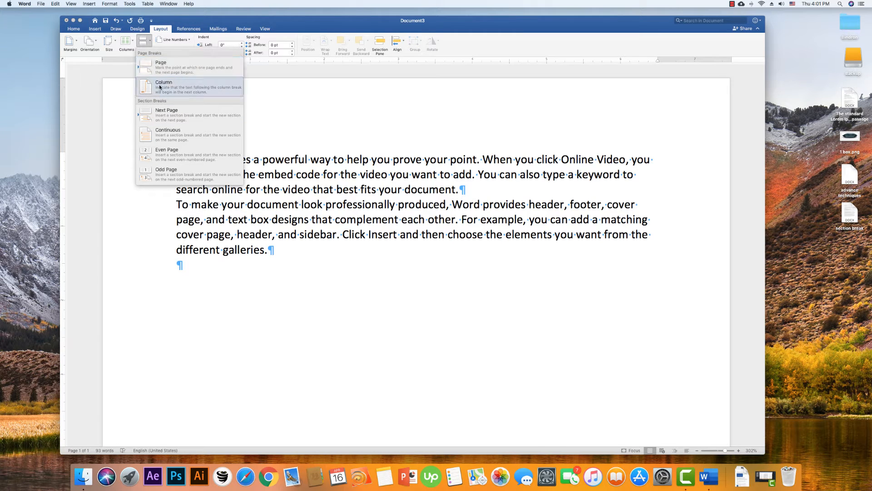
click(172, 137)
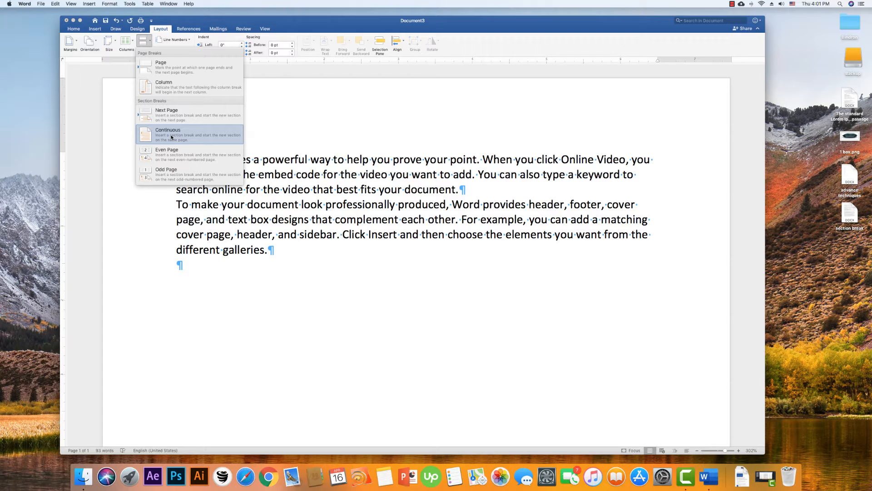
click(171, 138)
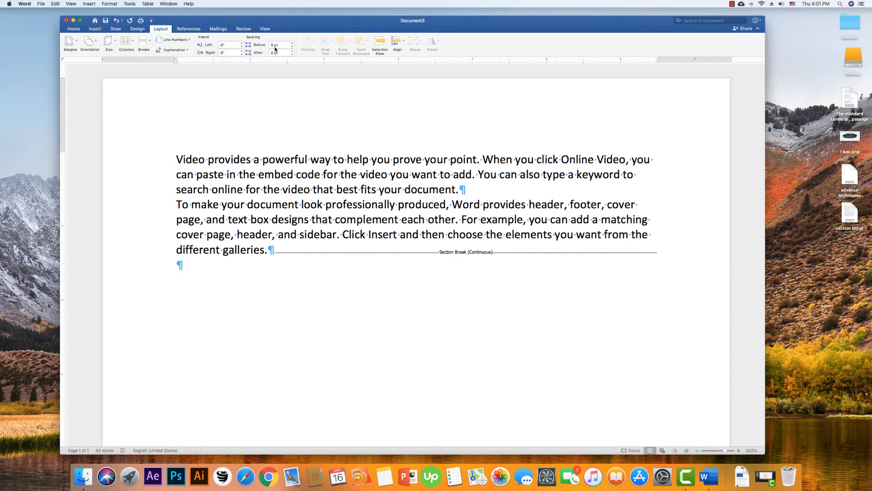
Hide the formatting marks to view the plain text, and show them again
click(73, 29)
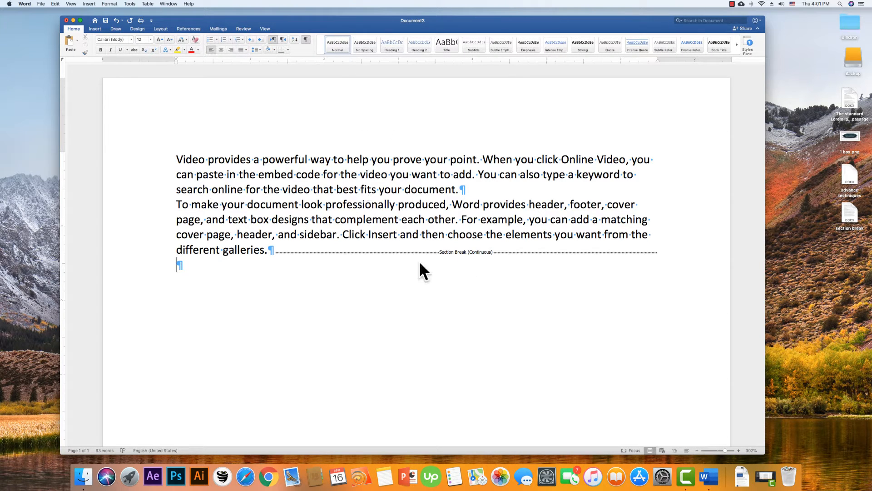
click(305, 40)
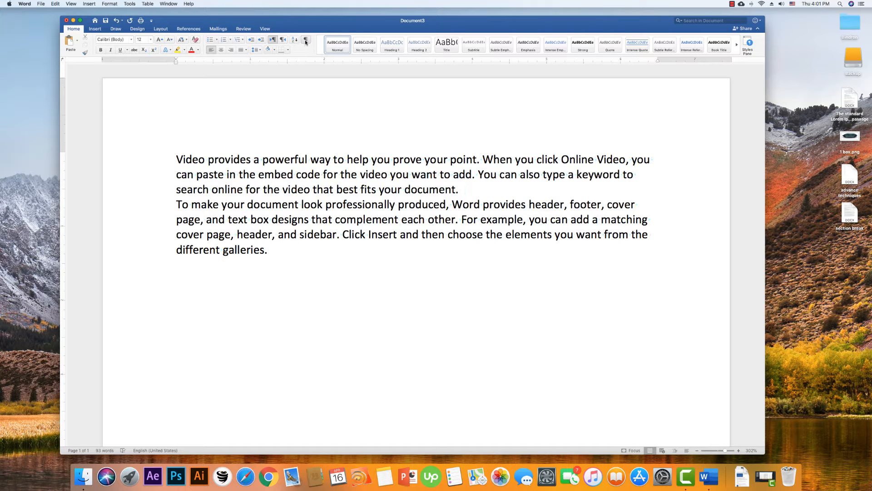
click(305, 40)
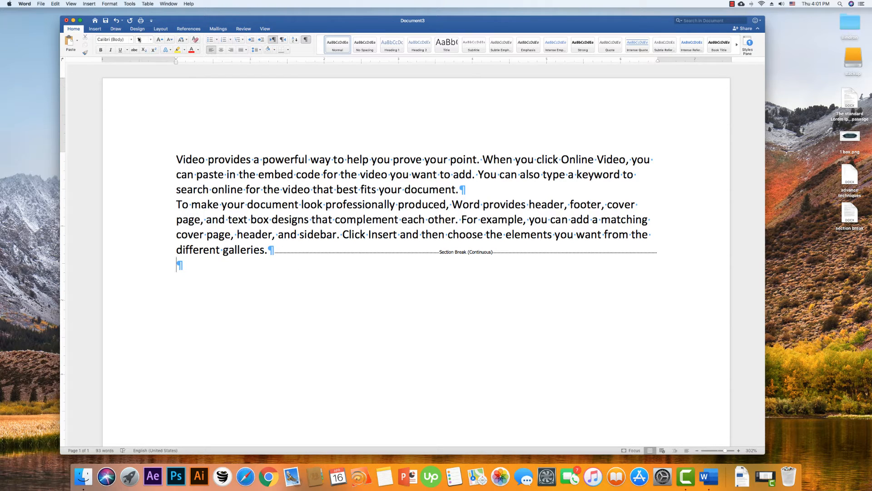
Set the new section below the continuous break to a two-column layout
click(160, 28)
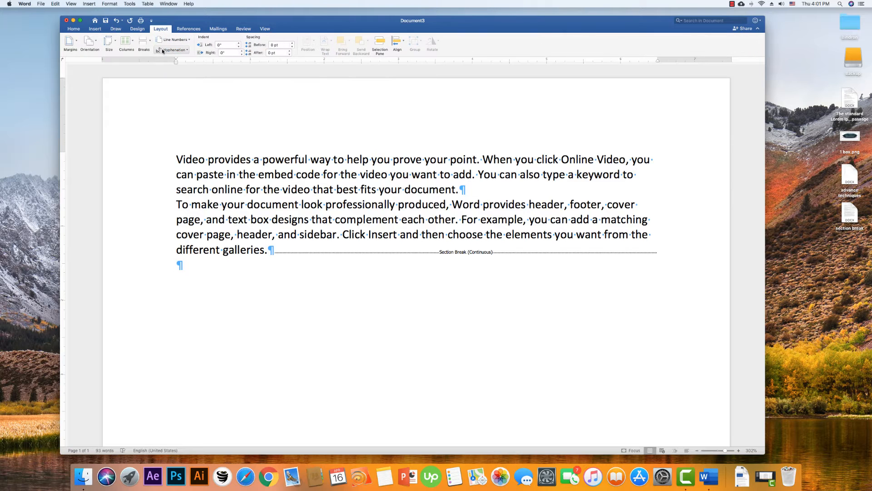
click(131, 42)
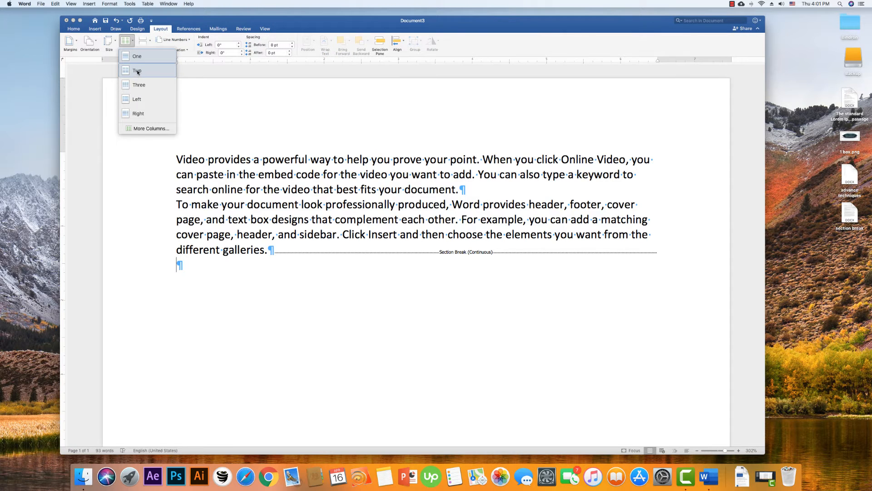
click(137, 70)
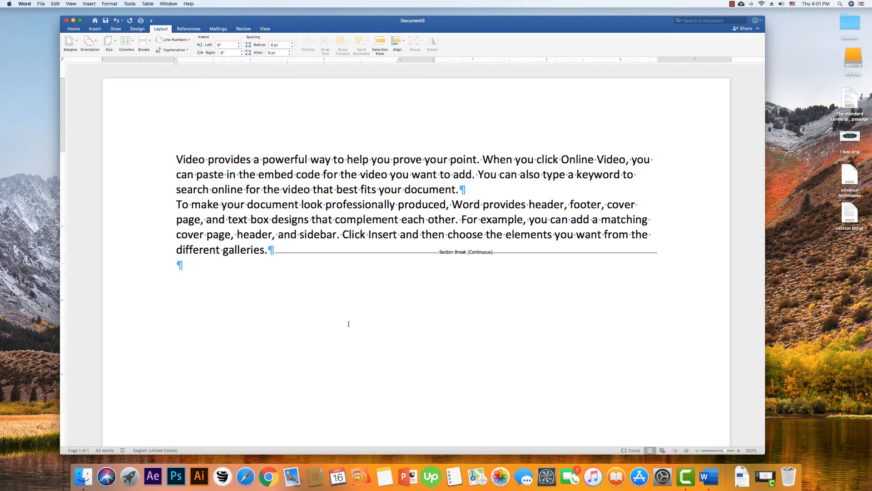
Add sample text to the first column with =lorem(1,1) and =rand(1,2), leaving an empty line above it
key(Return)
text(=lorem(1,1))
key(Return)
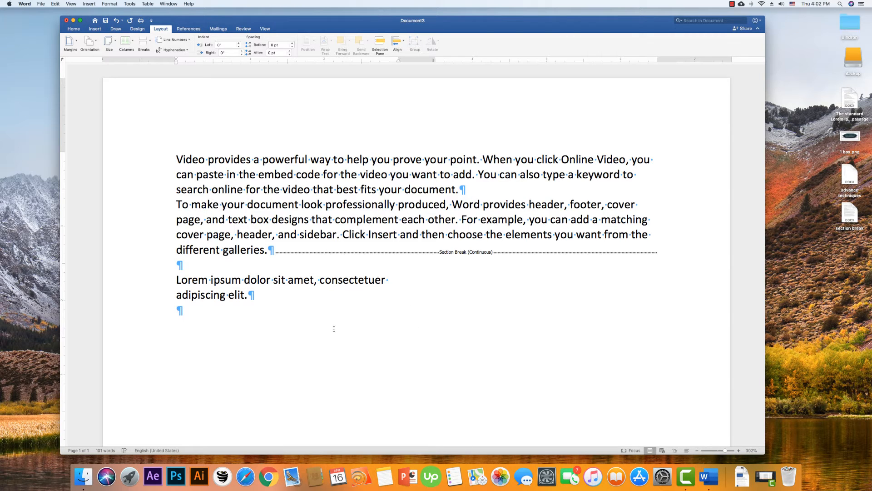
text(=rand(1,2))
key(Return)
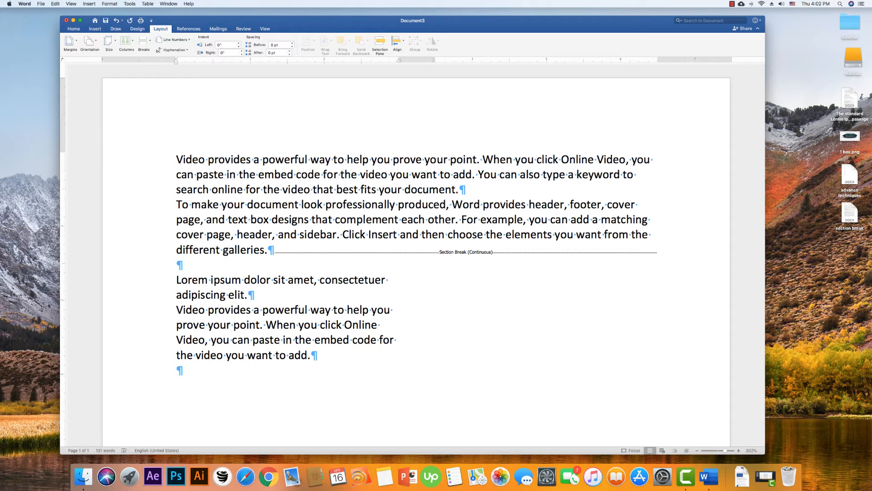
Insert a column break after the sample text in the first column
scroll(303, 309, down, 3)
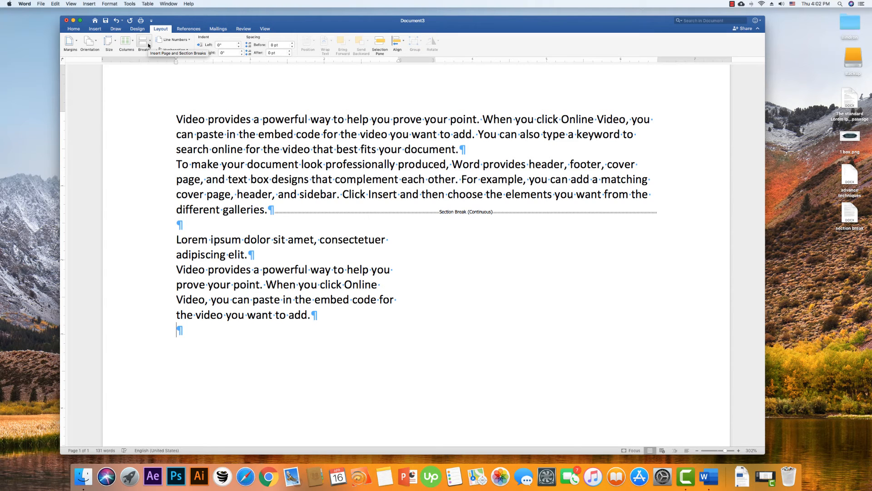
click(89, 4)
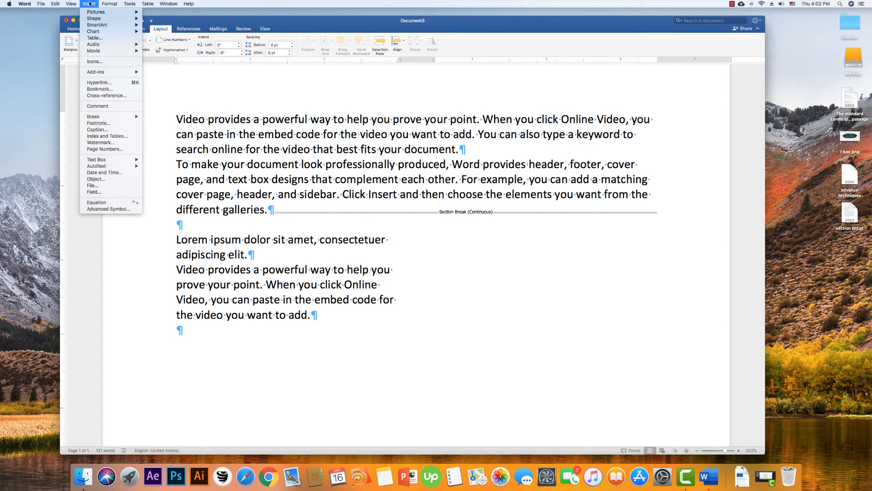
mouse_move(106, 116)
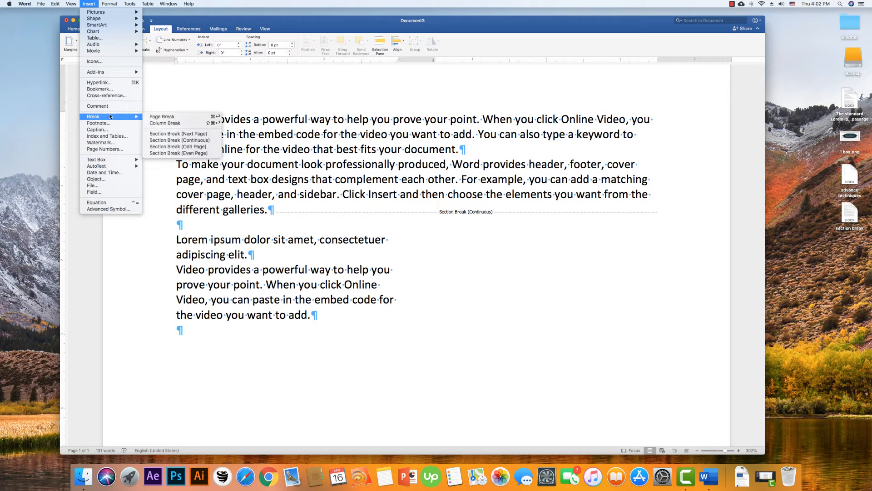
click(171, 124)
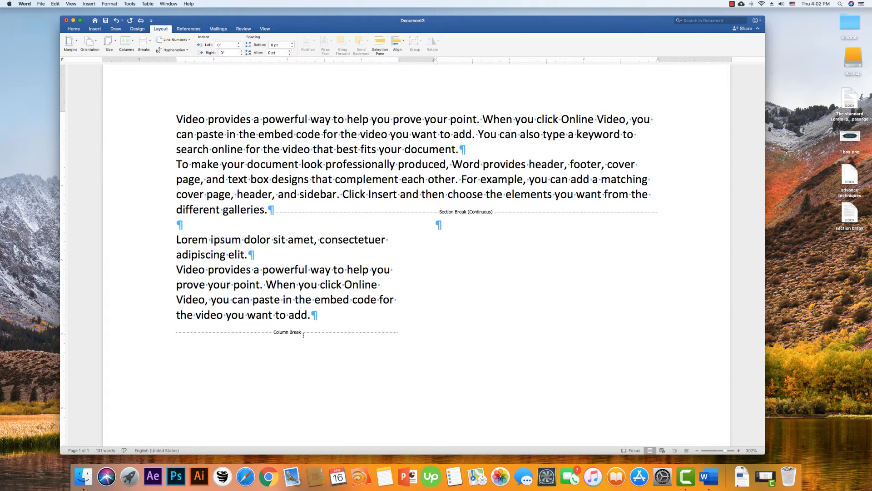
Switch the keyboard input language to Afghan Pashto for writing in the second column
key(super+space)
click(515, 241)
click(799, 4)
click(814, 19)
click(529, 245)
click(73, 29)
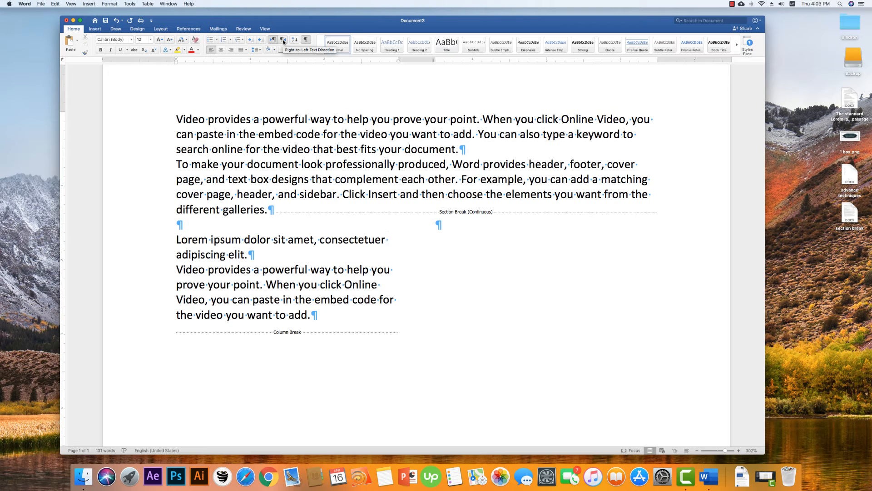
click(283, 39)
key(super+z)
Insert another column break in the two-column section
click(344, 327)
key(super+shift+Return)
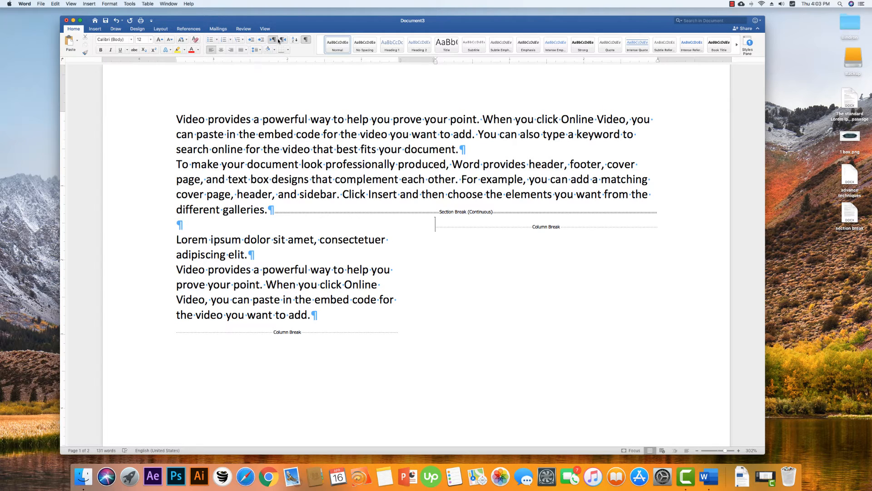
Set the second column's paragraph to right-to-left direction and enter the Pashto text "په پښتو نوشته کړی"
click(282, 40)
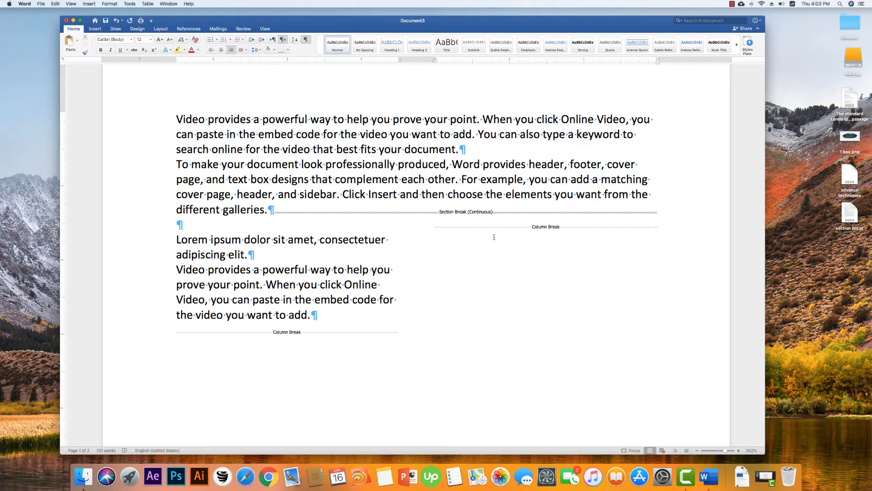
text(په پښتو)
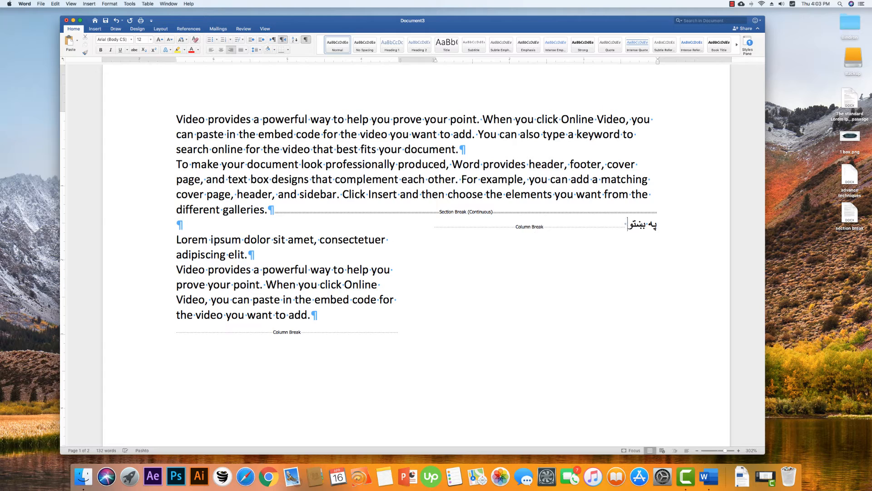
text( نوشته کړي)
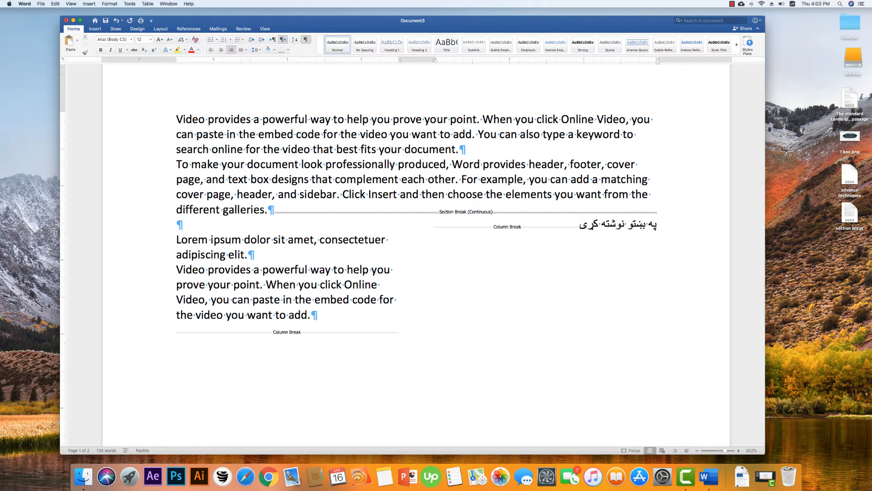
key(BackSpace)
text(ۍ)
key(BackSpace)
text(ئ)
Insert a continuous section break after the Pashto line and set the new section to one column
click(89, 5)
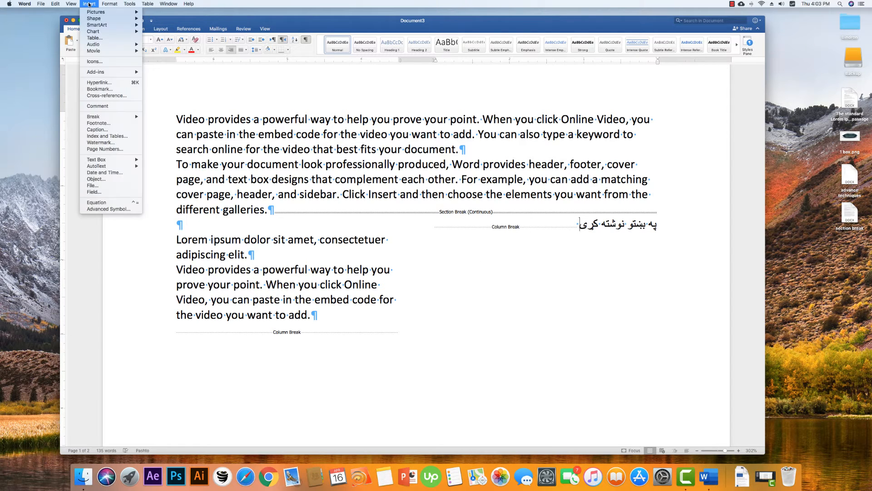
click(165, 49)
click(155, 29)
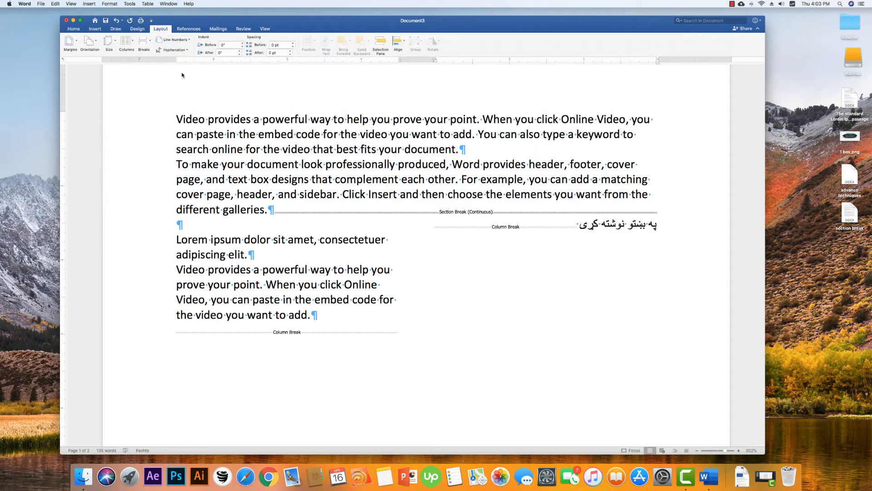
click(144, 44)
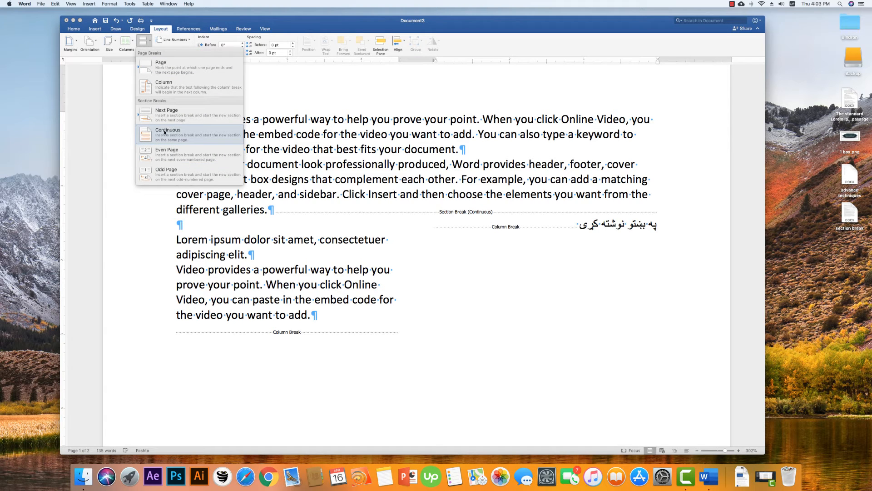
click(190, 129)
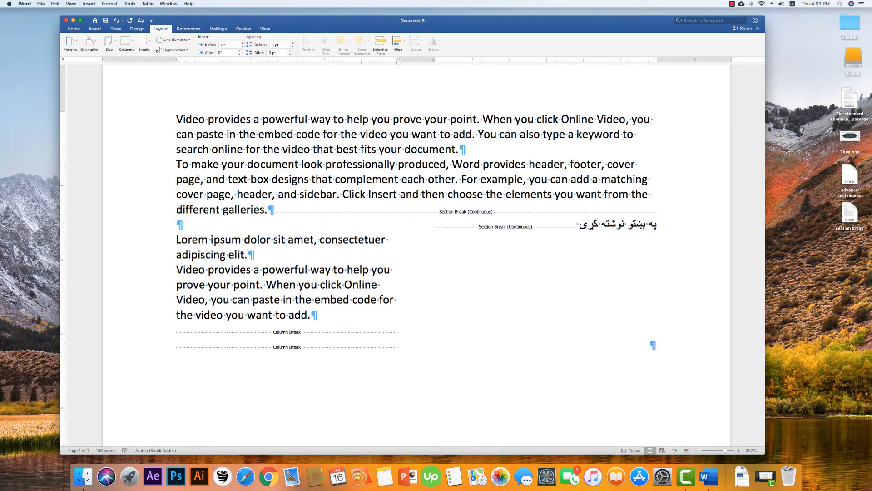
click(125, 42)
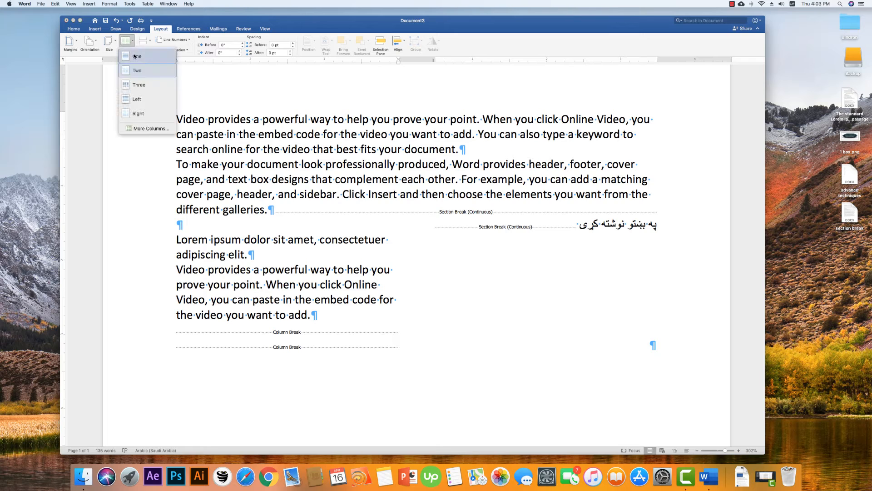
click(135, 56)
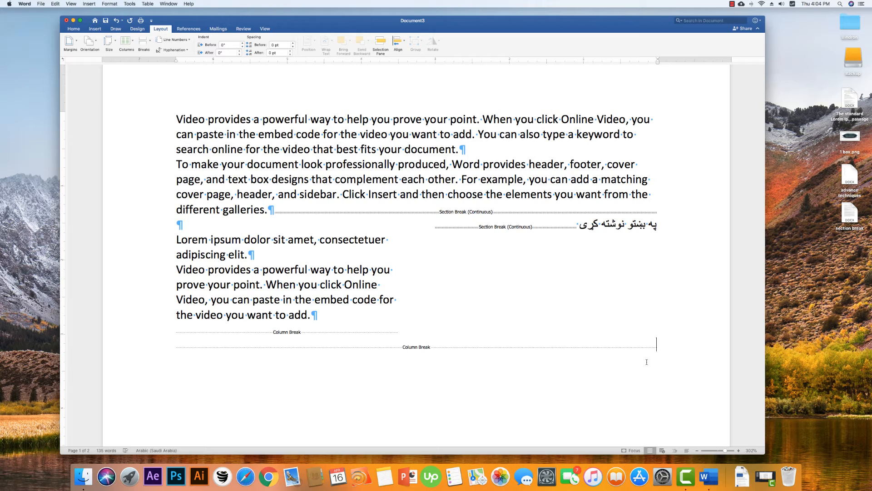
Write the Pashto sentence "تاسو کولاس سی چي هر څه دلته نوشته کړي" in the one-column section
text(تاسو کو)
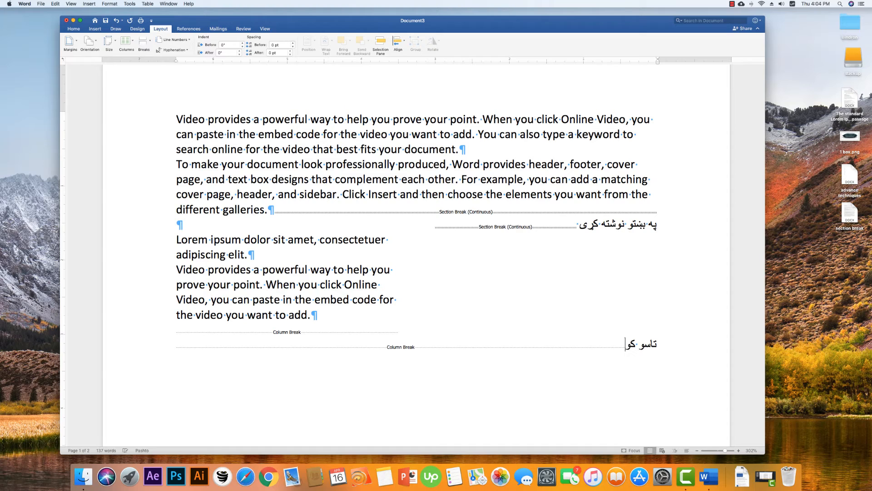
text(لاس سی ح)
key(BackSpace)
text(چي هر خ)
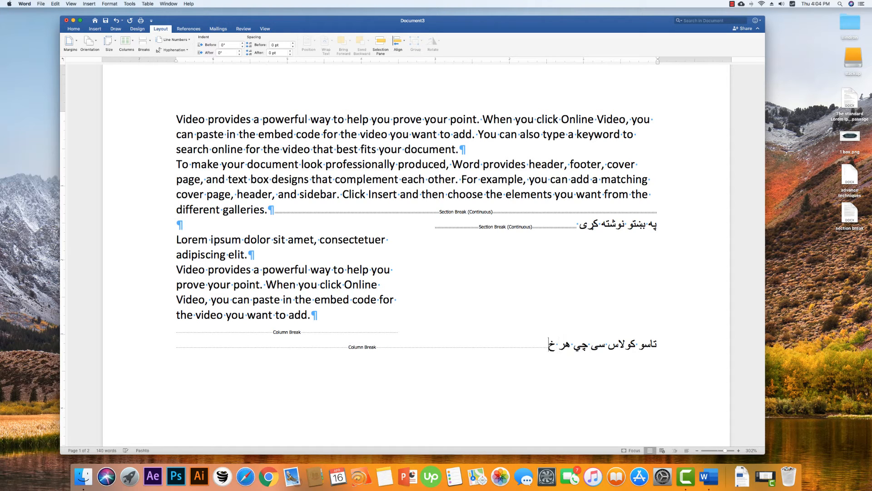
key(BackSpace)
text(خ)
key(BackSpace)
text(خه)
text( ذ)
text(لت)
text(ه نو)
text(شته کړ)
text(ي)
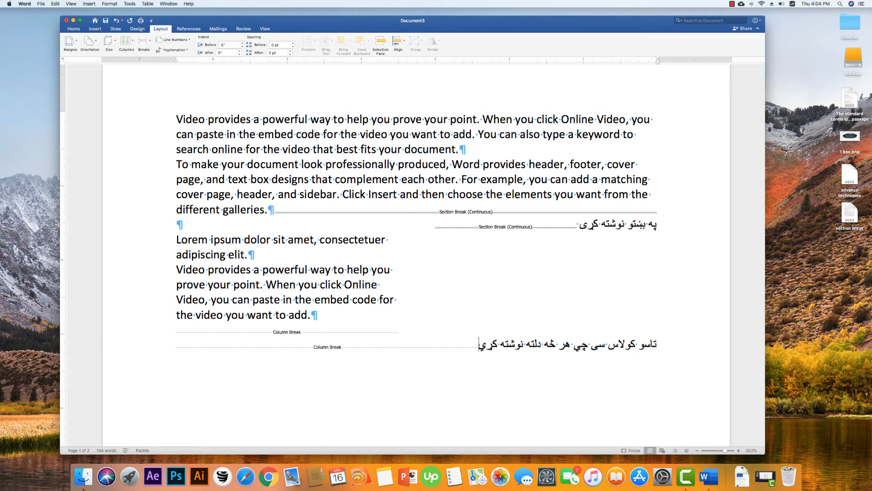
End the Pashto sentence with a full stop and delete the formula mistyped in Pashto letters after it
text(. =قشدی())
key(BackSpace)
key(BackSpace)
key(BackSpace)
key(BackSpace)
key(BackSpace)
key(BackSpace)
key(BackSpace)
key(BackSpace)
Switch the keyboard input to U.S. and try to generate filler text with =rand(1,3) directly after the Pashto sentence
click(779, 4)
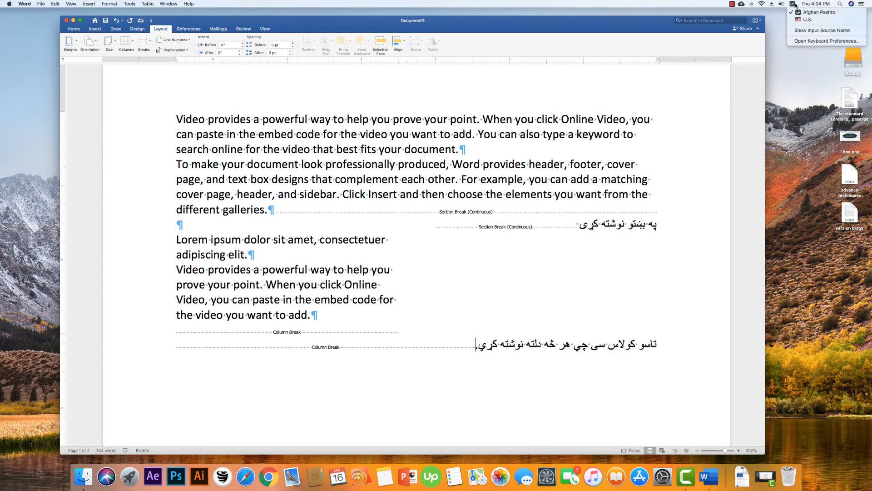
click(801, 19)
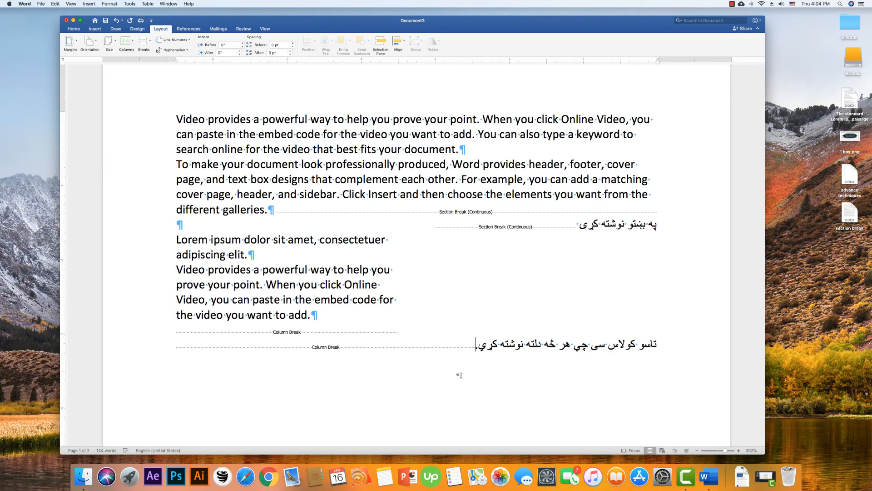
text(=rand(1)
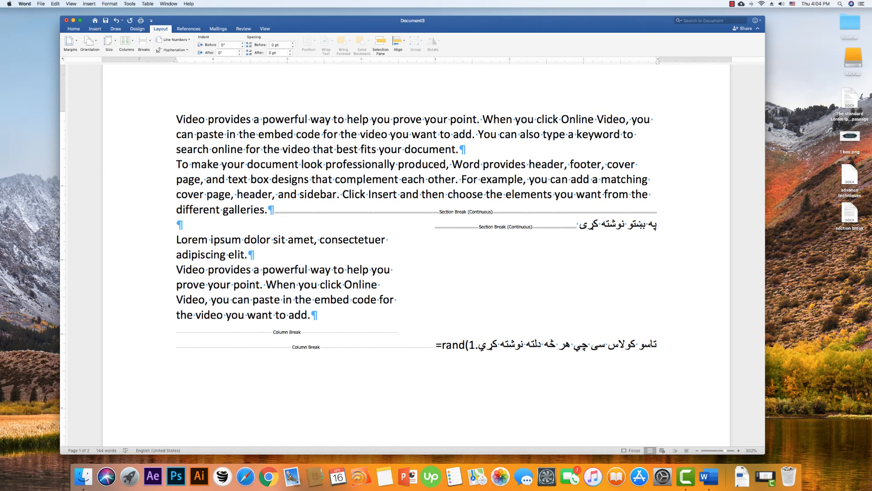
text(,3))
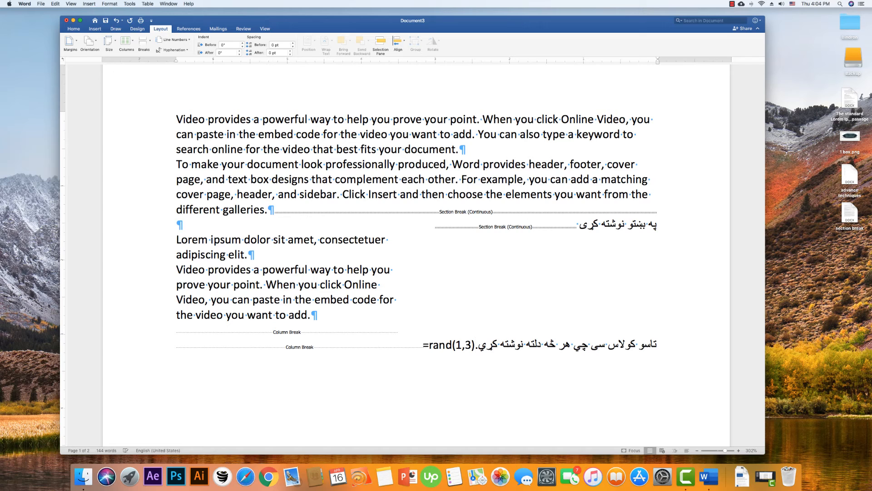
key(Return)
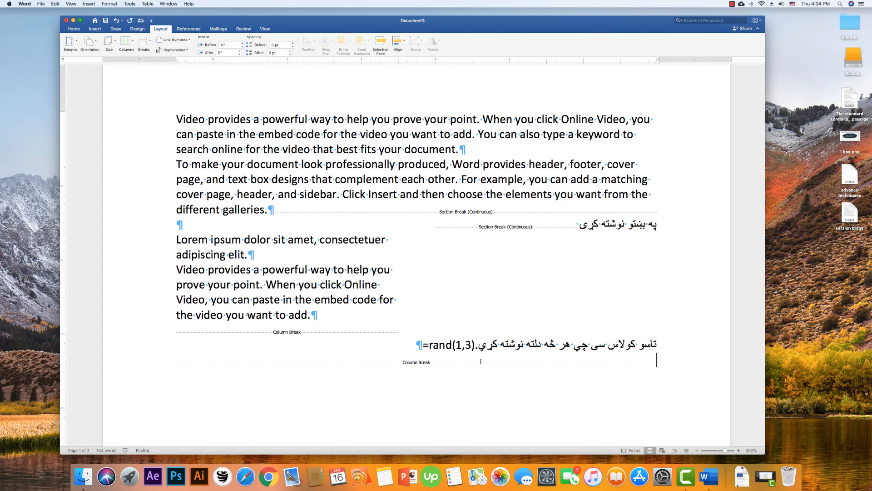
Delete the =rand(1,3) formula after the Pashto sentence and start a new paragraph below it
mouse_move(462, 344)
mouse_down()
mouse_move(474, 346)
mouse_move(428, 345)
mouse_move(475, 345)
mouse_up()
triple_click(456, 344)
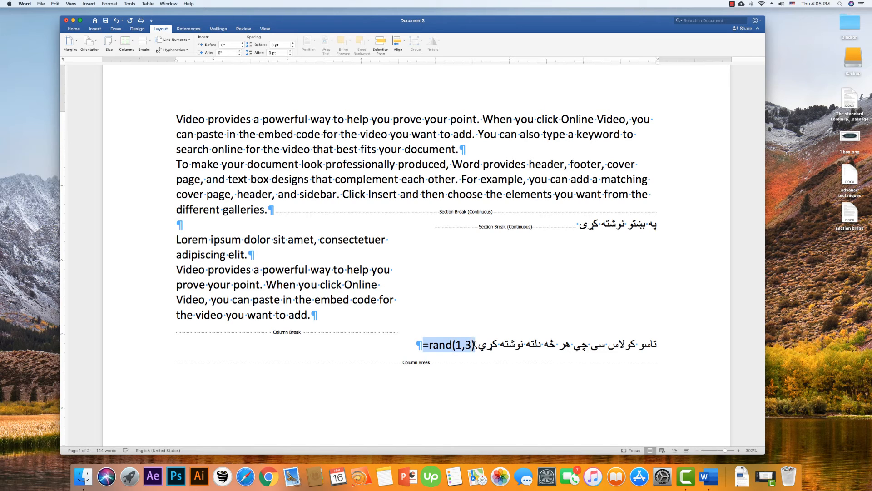
key(BackSpace)
key(Return)
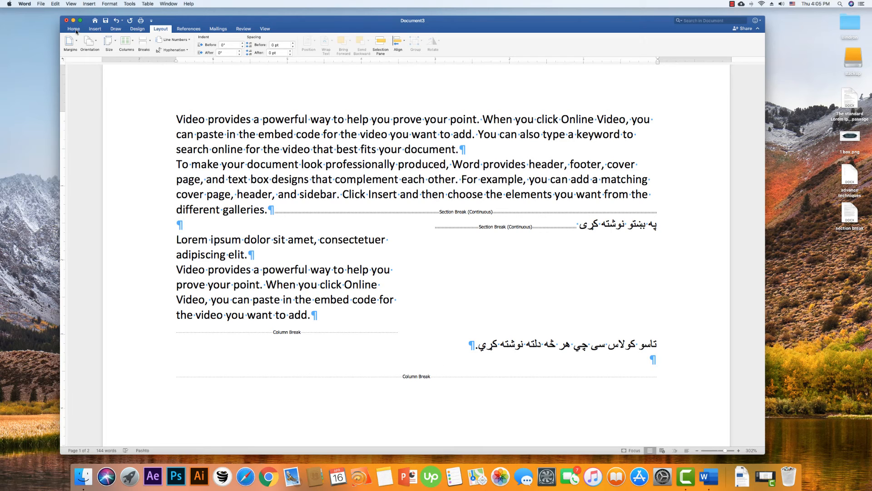
Set the empty paragraph below the Pashto sentence to left-to-right direction and fill it with sample English text using =rand()
click(74, 29)
click(272, 40)
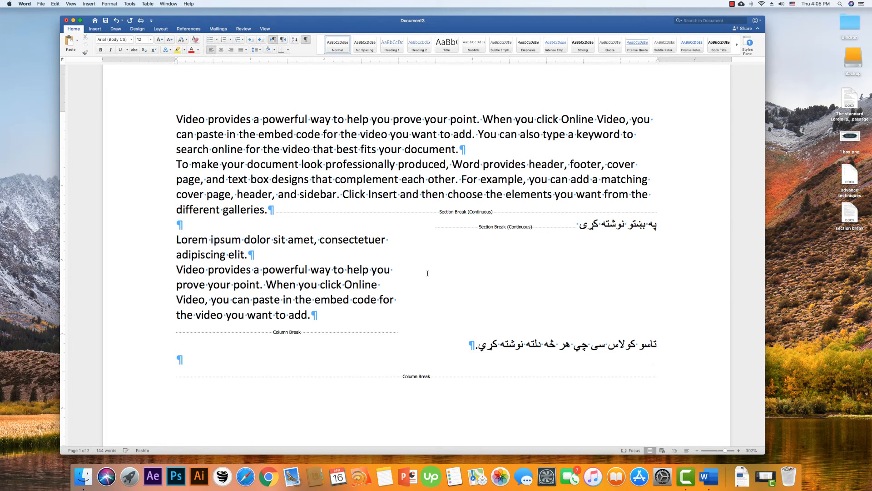
text(=rand)
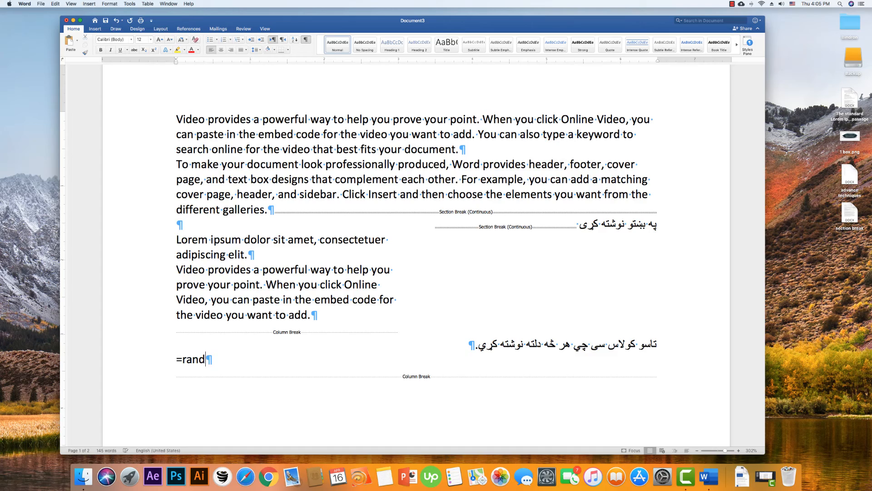
text(())
key(Return)
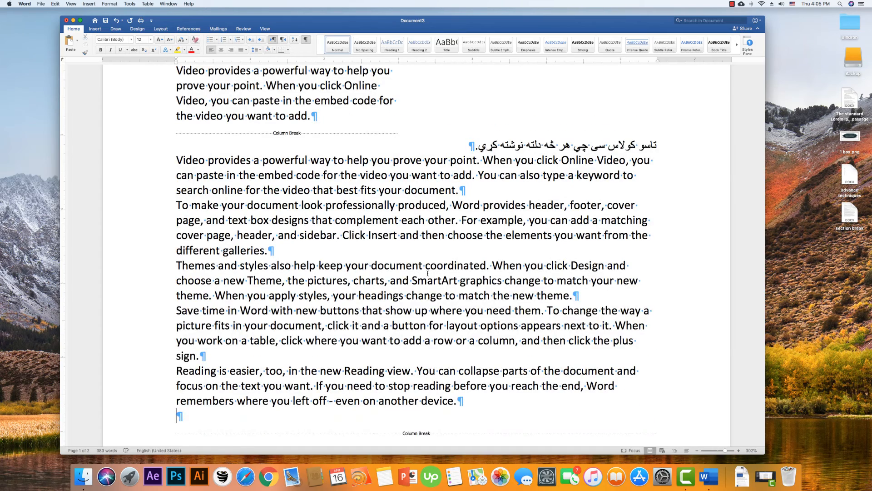
Review how the document alternates between one-column and two-column sections, checking the English and Pashto text in each
scroll(335, 216, up, 1)
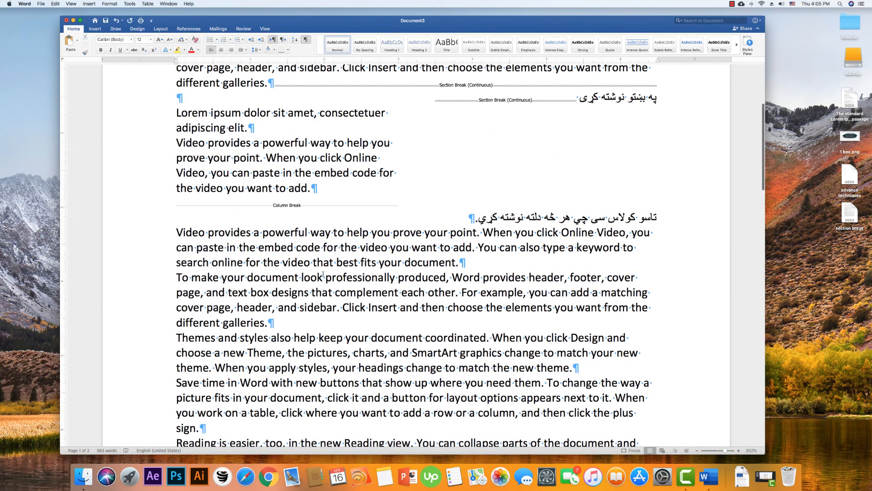
scroll(323, 274, up, 5)
scroll(420, 367, down, 6)
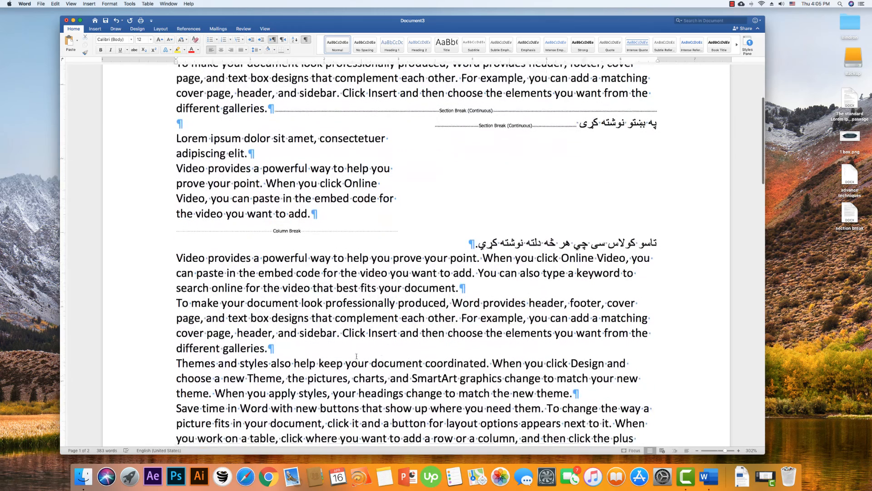
scroll(453, 250, up, 1)
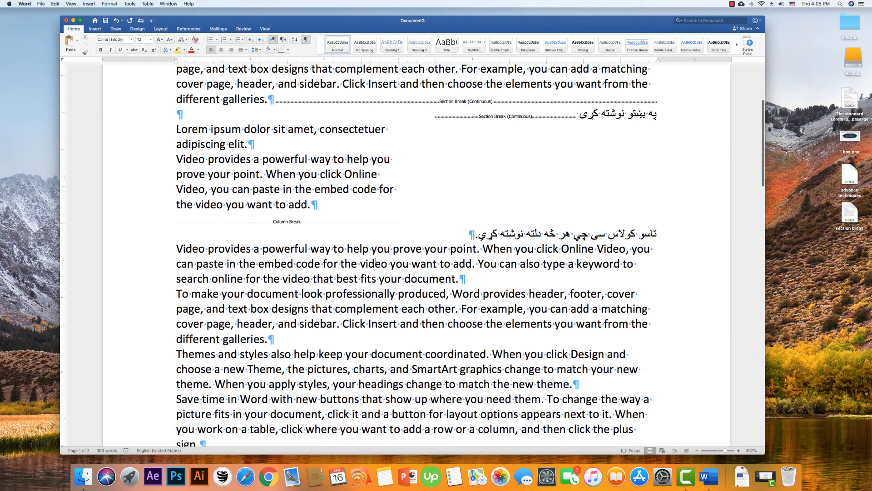
scroll(375, 260, down, 10)
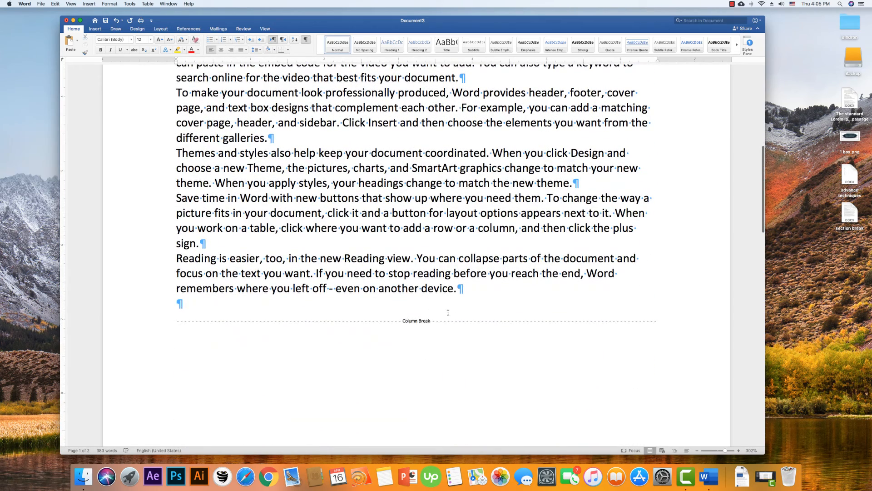
scroll(448, 312, up, 15)
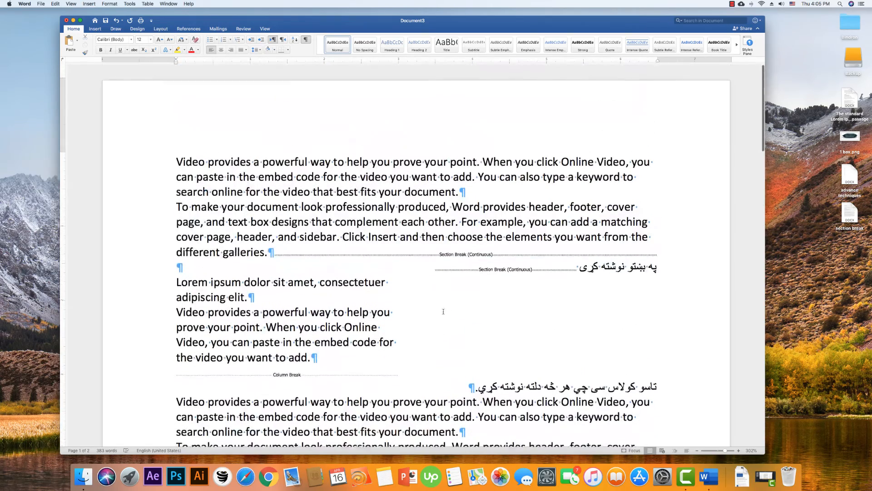
drag(164, 153, 606, 249)
scroll(591, 250, down, 4)
click(231, 187)
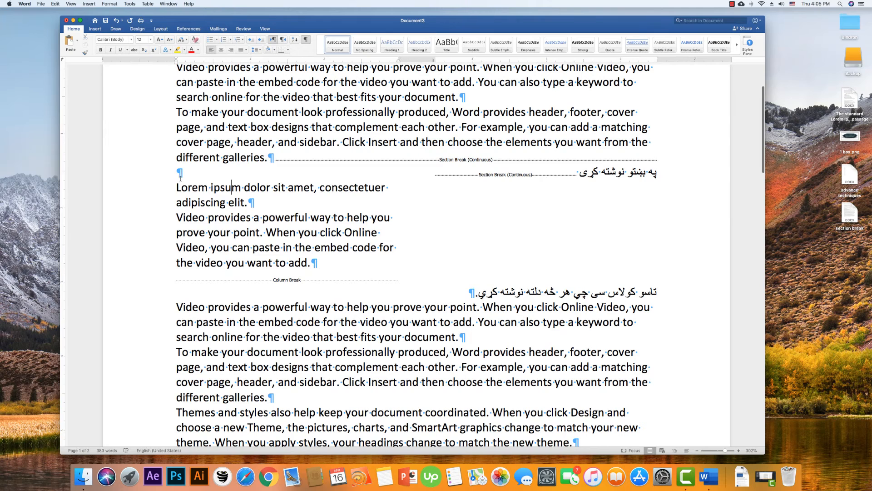
drag(175, 188, 475, 237)
drag(481, 193, 578, 248)
click(567, 237)
triple_click(631, 171)
triple_click(624, 172)
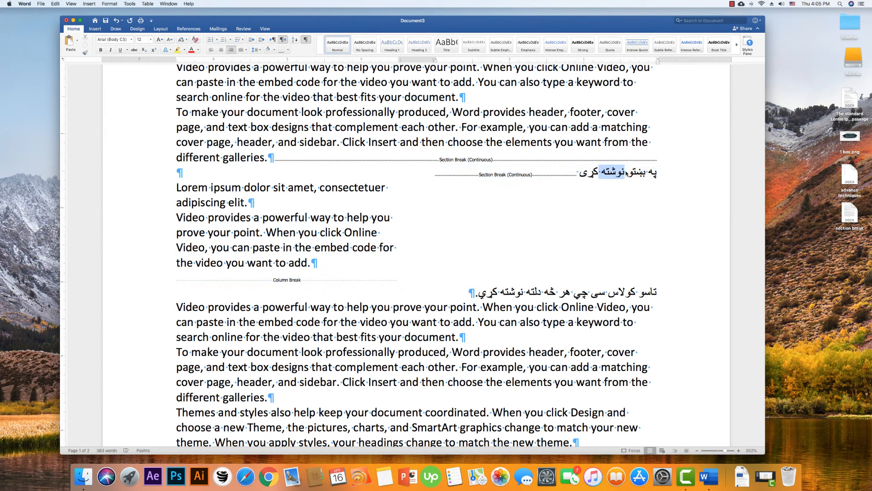
click(608, 247)
Copy the Pashto sentence "تاسو کولاس سی چي هر څه دلته نوشته کړي" and paste it seven times after the Pashto text in the second column
drag(479, 293, 644, 294)
click(577, 195)
key(super+v)
key(super+v)
key(super+v)
key(super+v)
key(super+v)
key(super+v)
key(super+v)
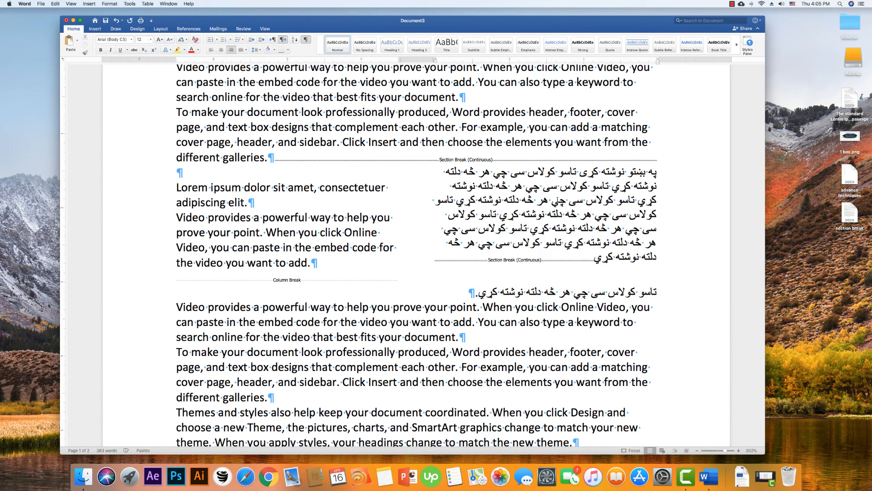
Insert a page break just before the column break that follows the generated English paragraphs
scroll(557, 200, down, 5)
click(338, 192)
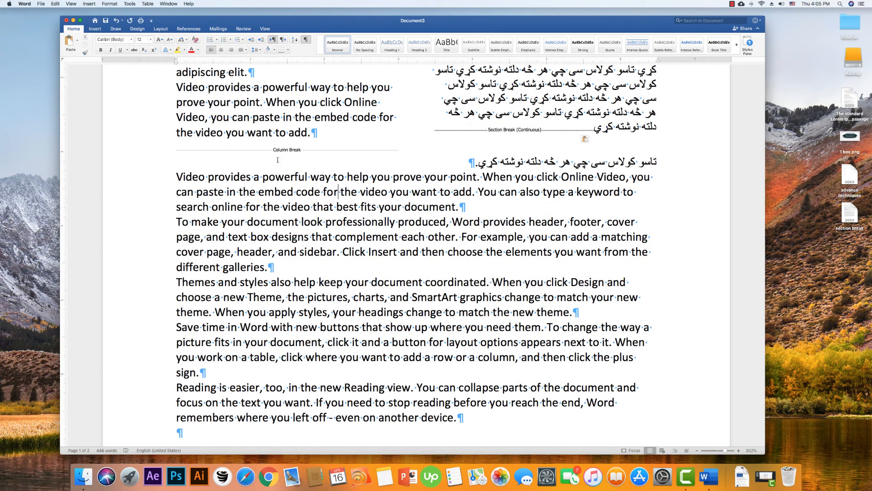
scroll(399, 178, down, 15)
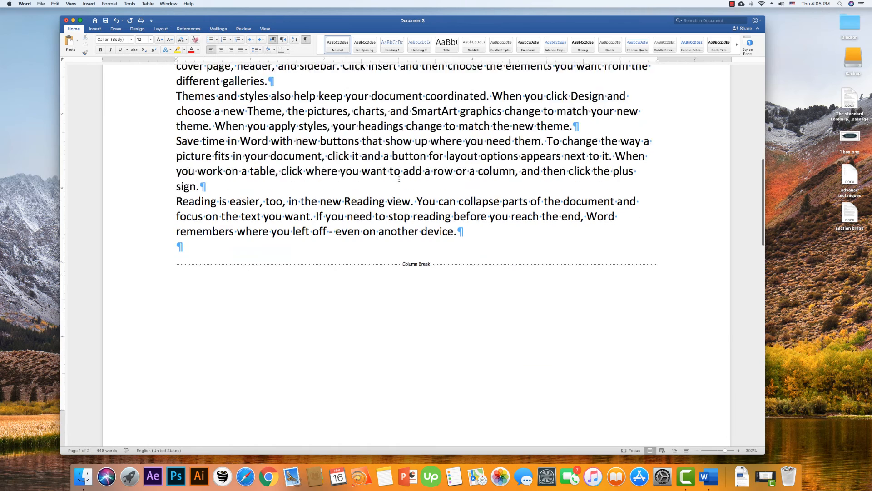
click(399, 179)
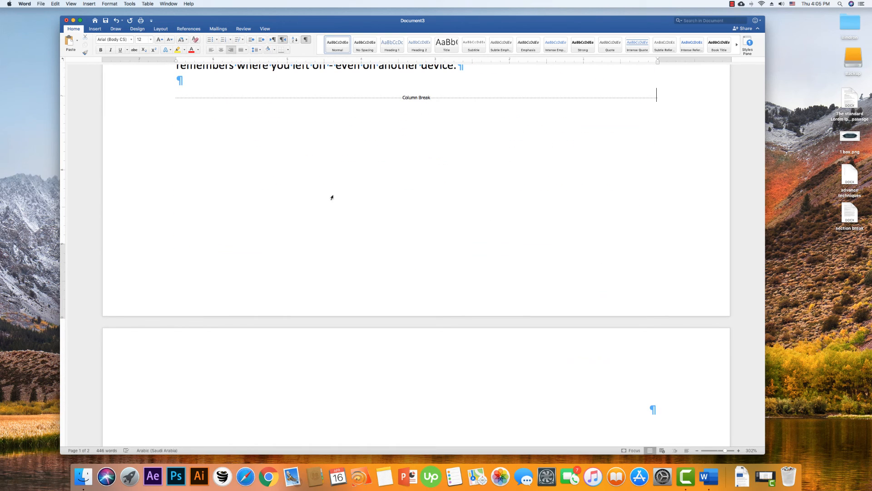
click(89, 4)
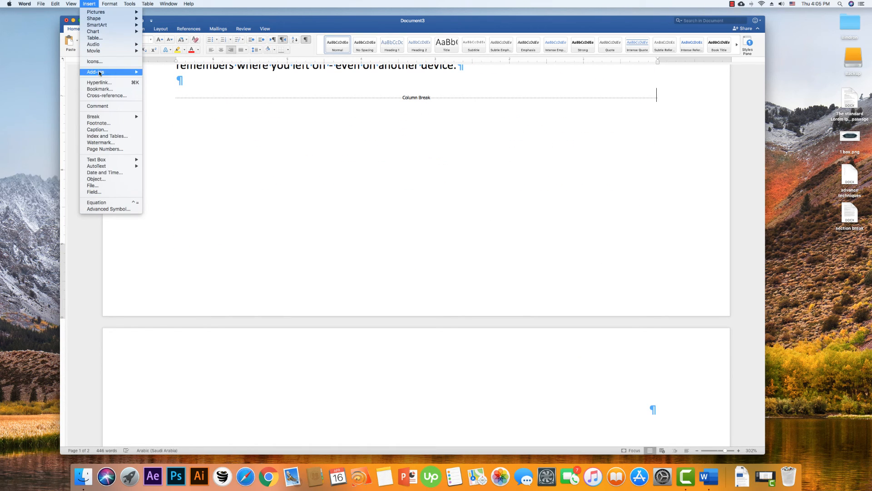
mouse_move(93, 116)
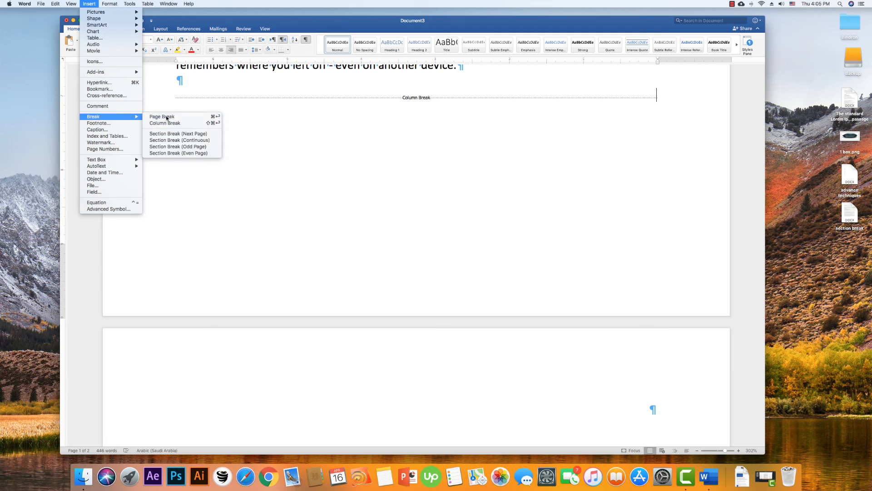
click(166, 117)
scroll(366, 297, down, 5)
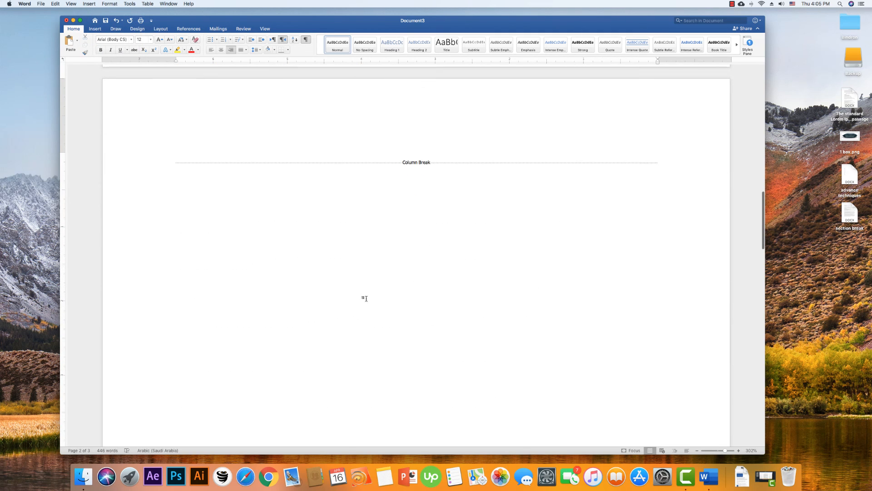
Set the paragraph on the new page to left-to-right direction and look over the document's layout
click(273, 40)
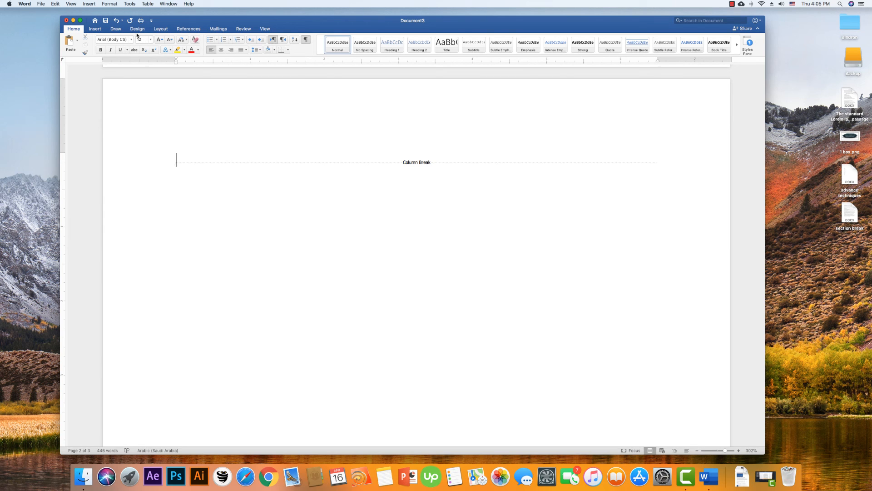
click(160, 29)
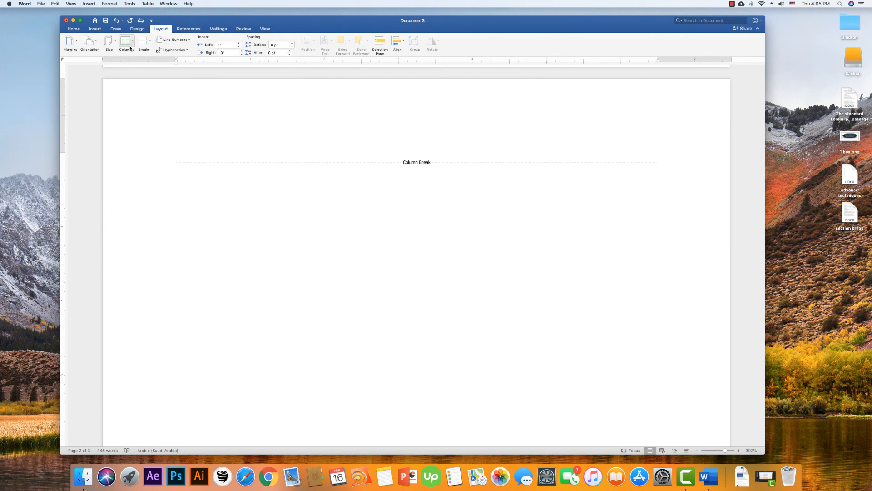
scroll(284, 192, up, 5)
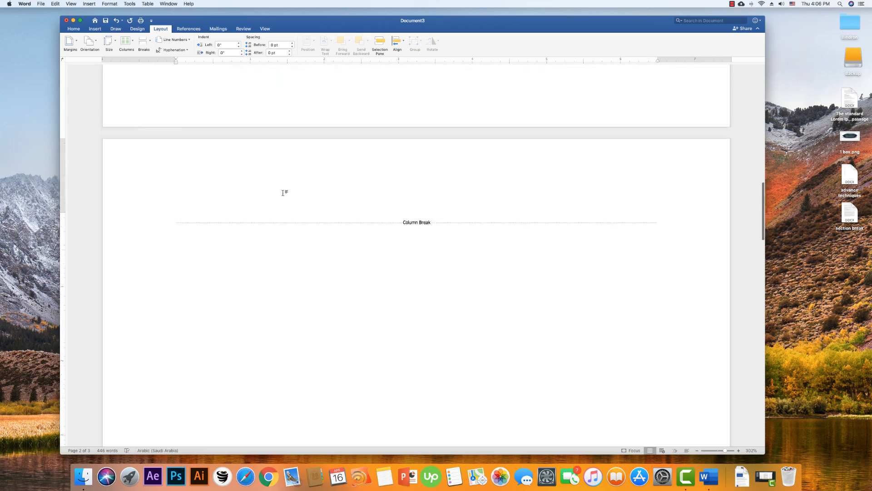
scroll(283, 194, down, 1)
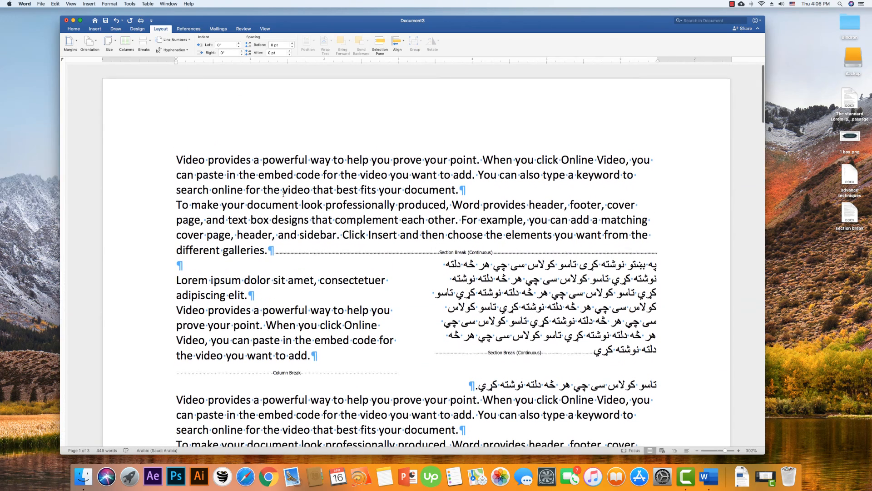